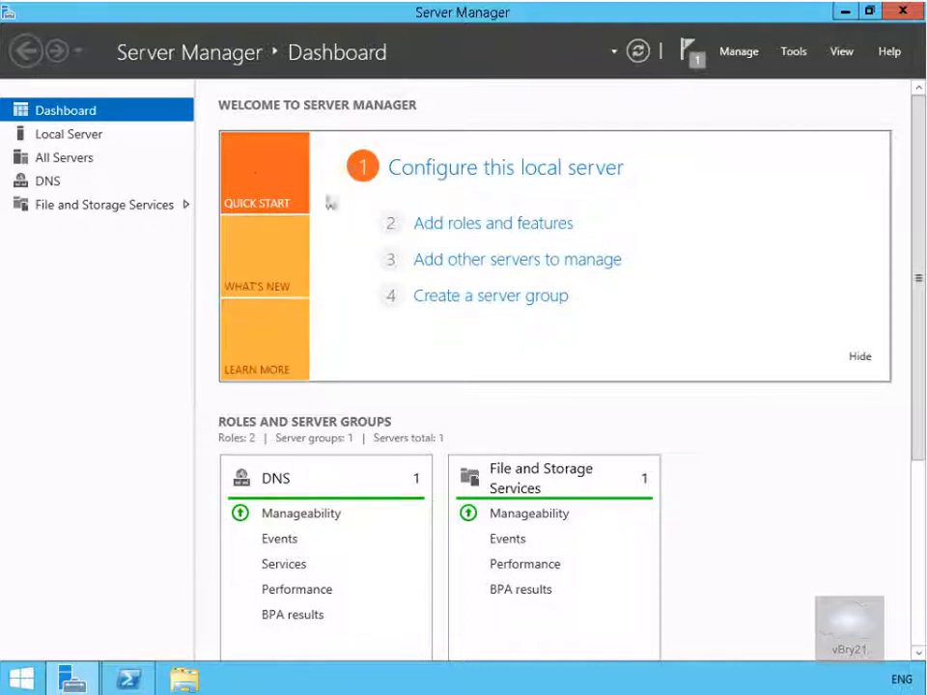
# Start a role-based Add Roles and Features installation targeting LON-SVR1, reaching the Server Roles page
pyautogui.click(434, 225)
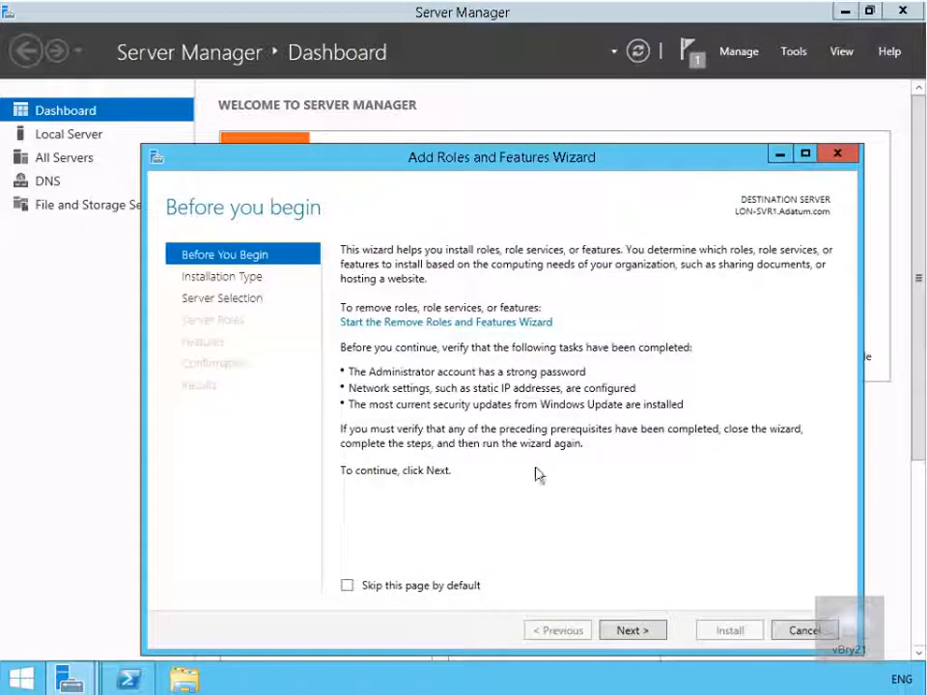
pyautogui.click(632, 631)
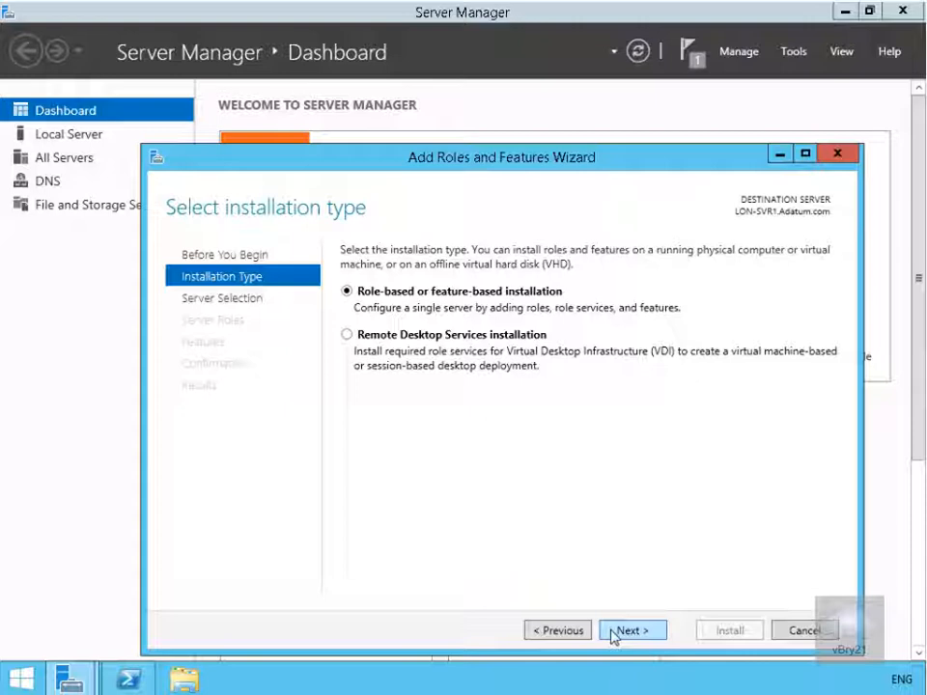
pyautogui.click(610, 631)
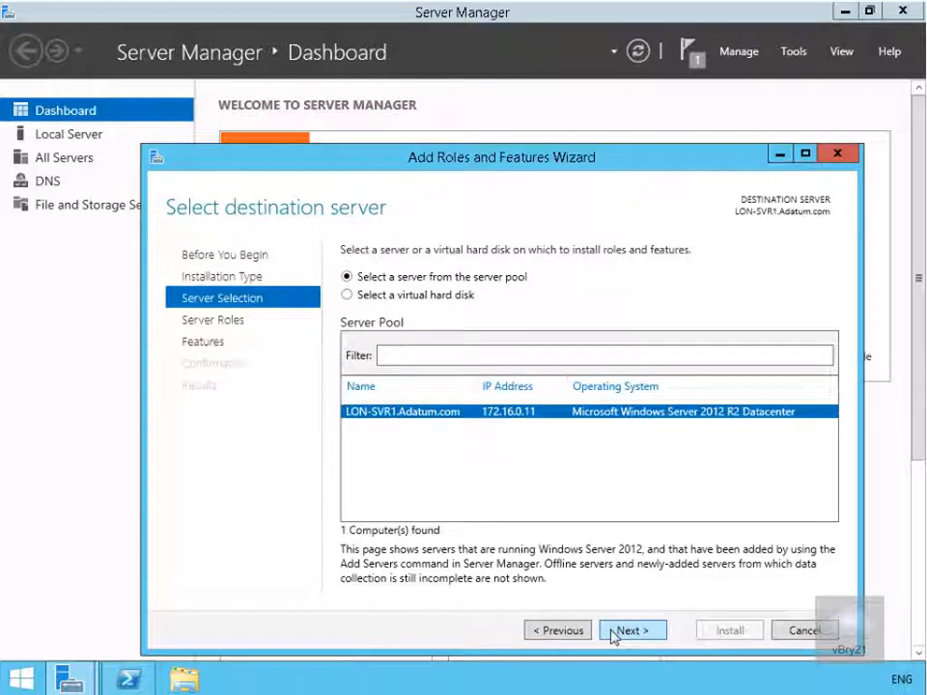
pyautogui.click(612, 633)
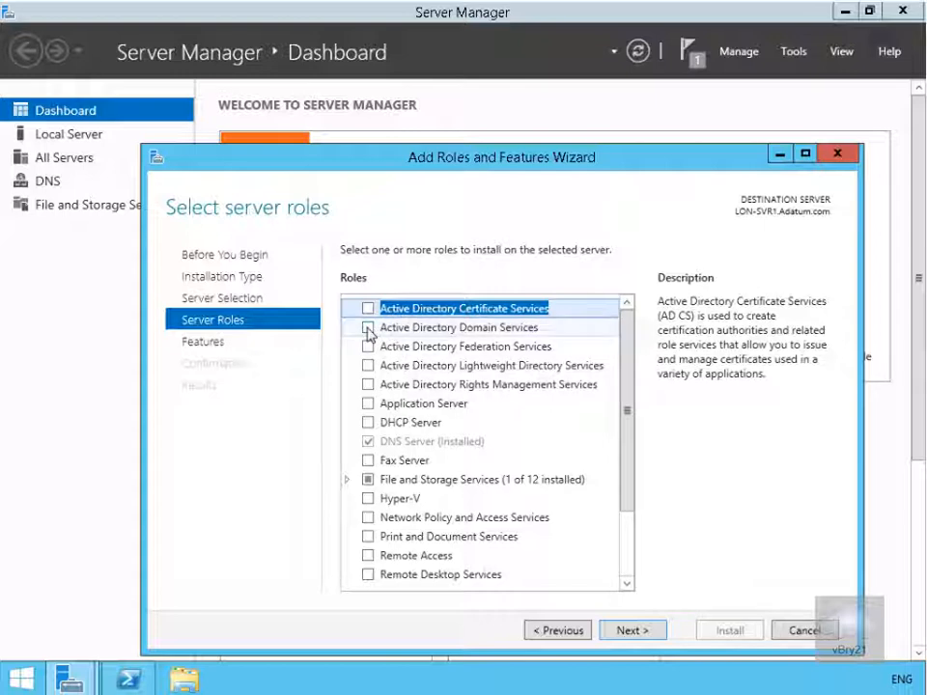
# Install Active Directory Domain Services with its required management features on LON-SVR1
pyautogui.click(368, 330)
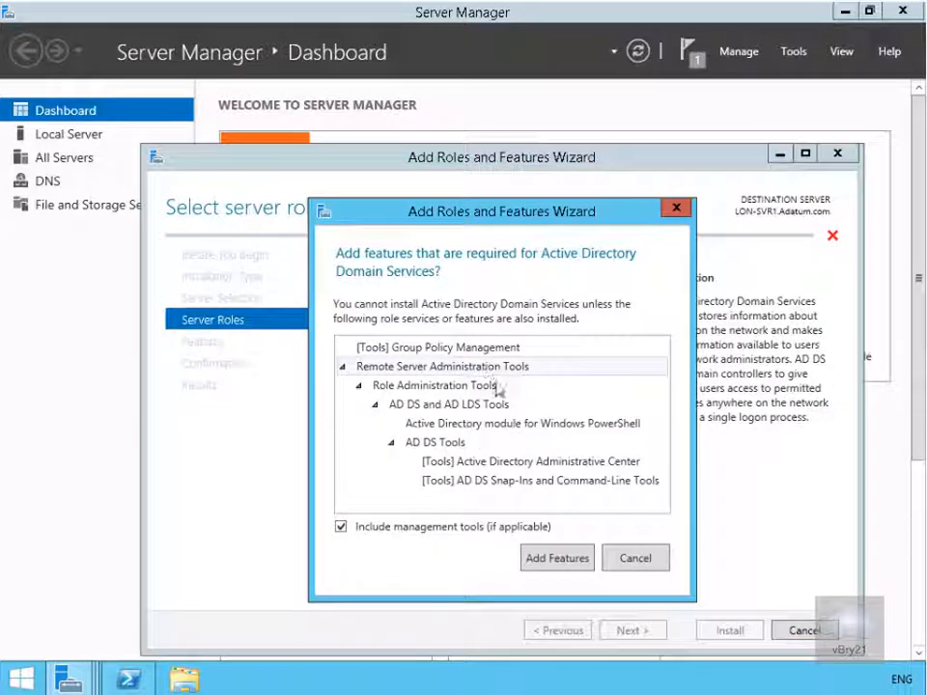
pyautogui.click(562, 559)
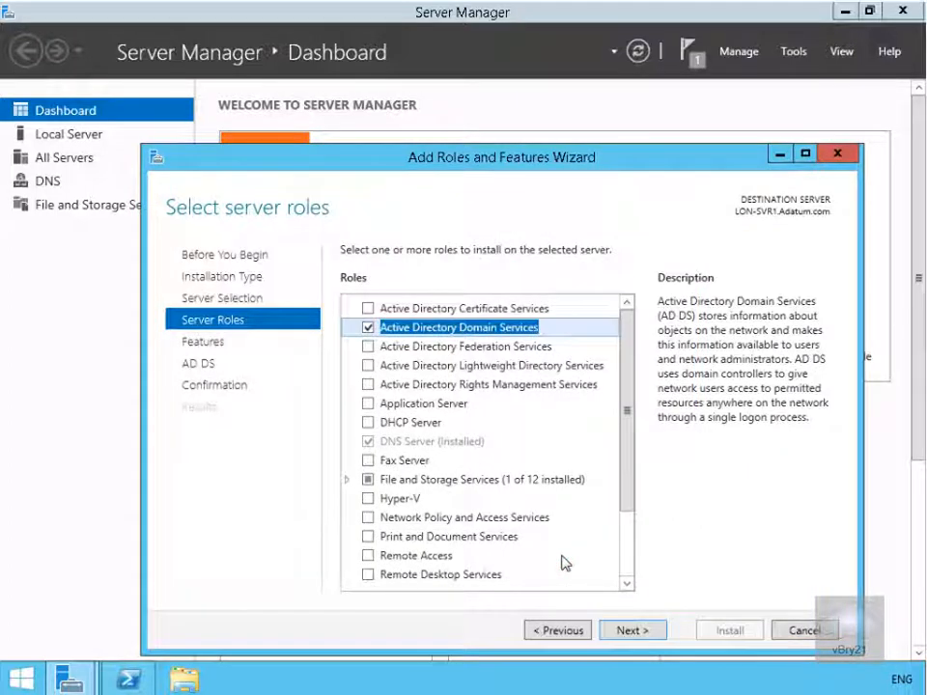
pyautogui.click(622, 631)
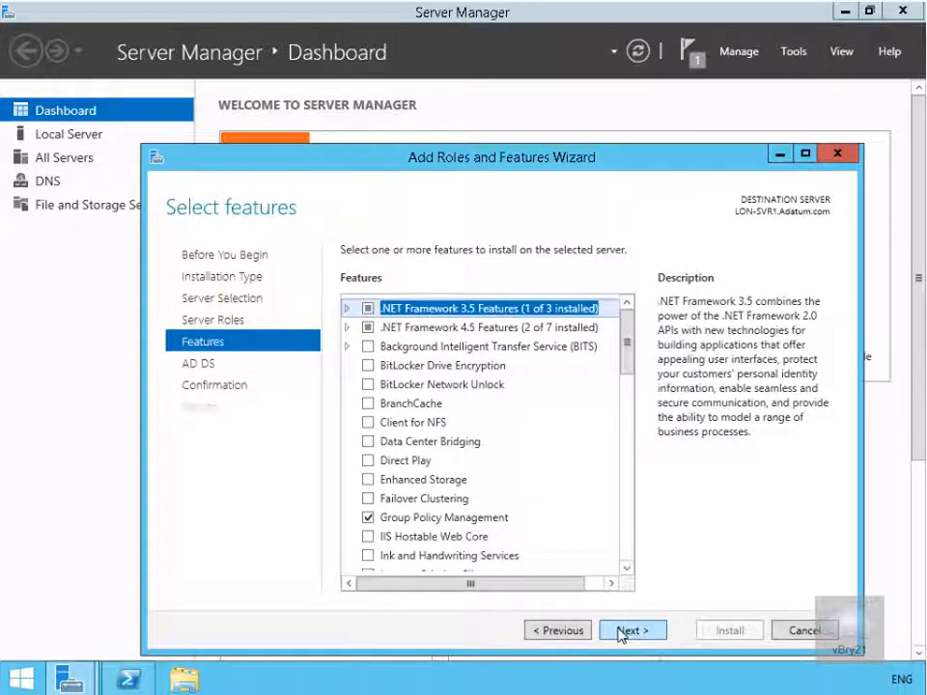
pyautogui.click(619, 632)
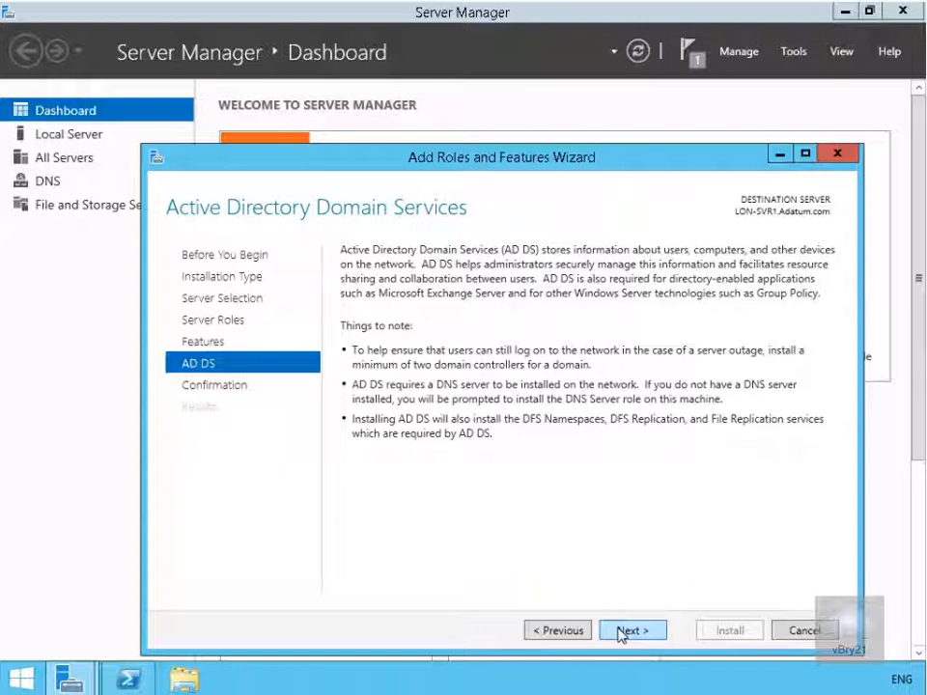
pyautogui.click(619, 632)
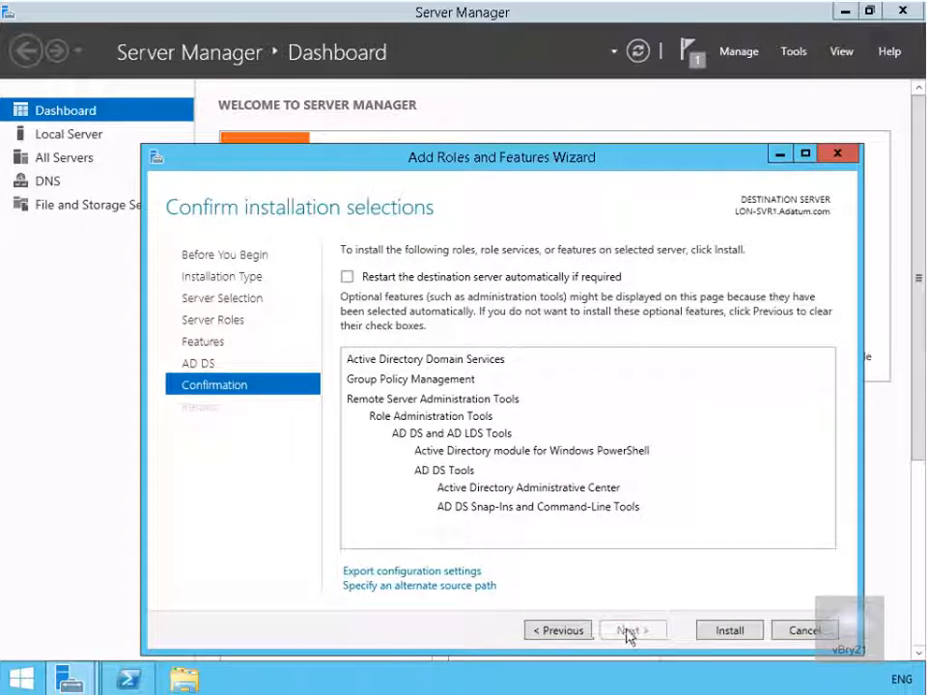
pyautogui.click(710, 633)
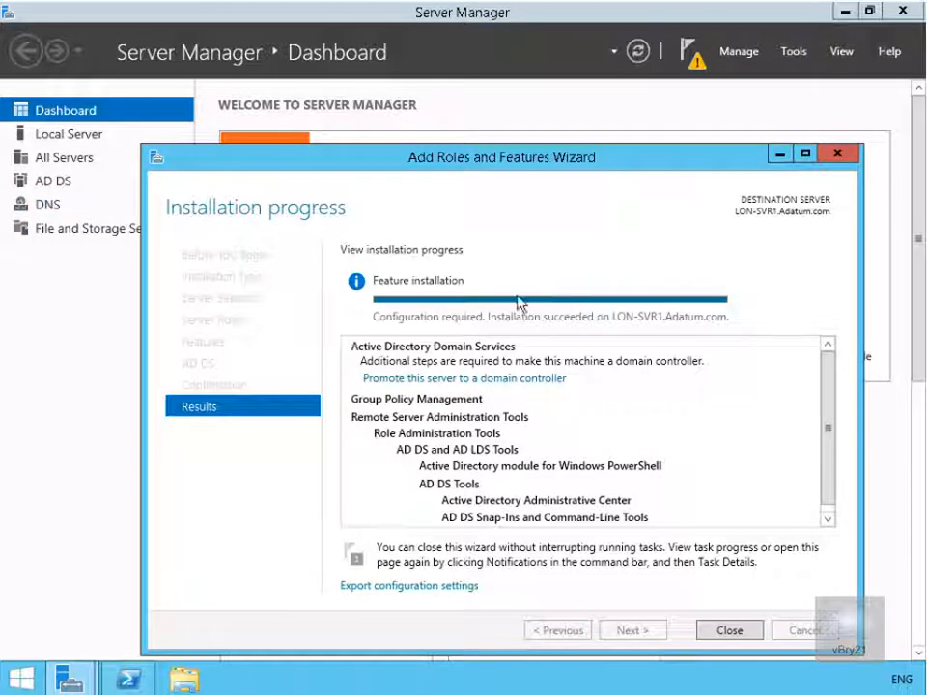
pyautogui.click(473, 379)
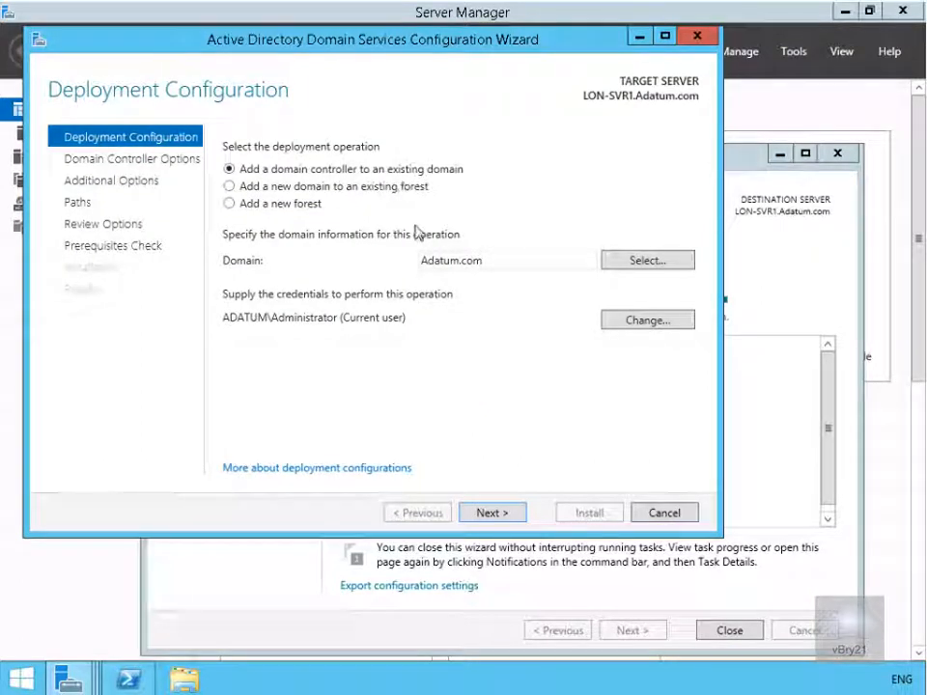
# Add LON-SVR1 as a domain controller to existing domain Adatum.com and set the DSRM password
pyautogui.click(501, 517)
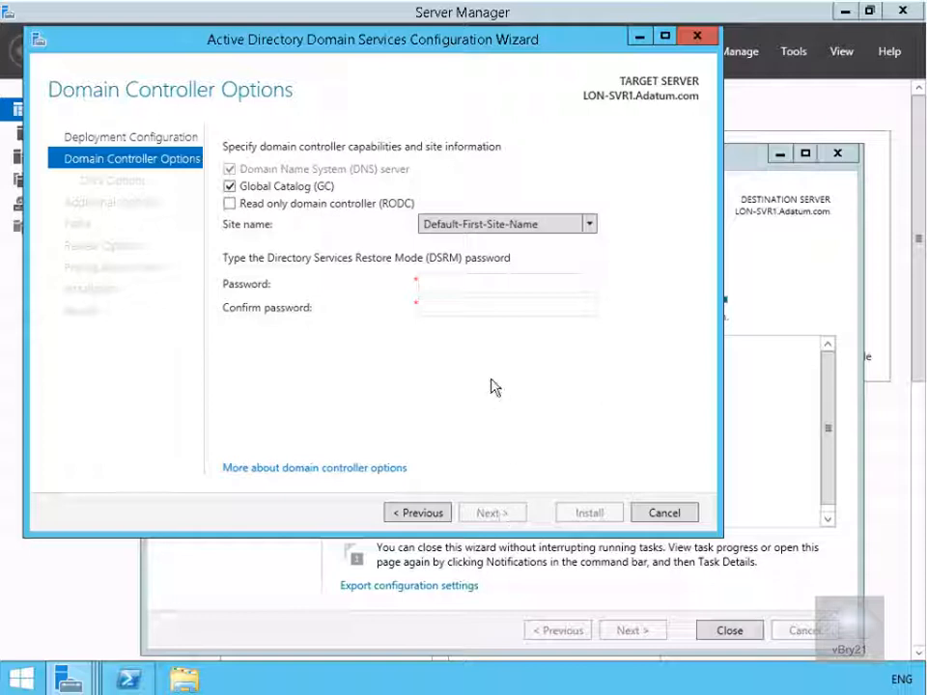
pyautogui.click(452, 283)
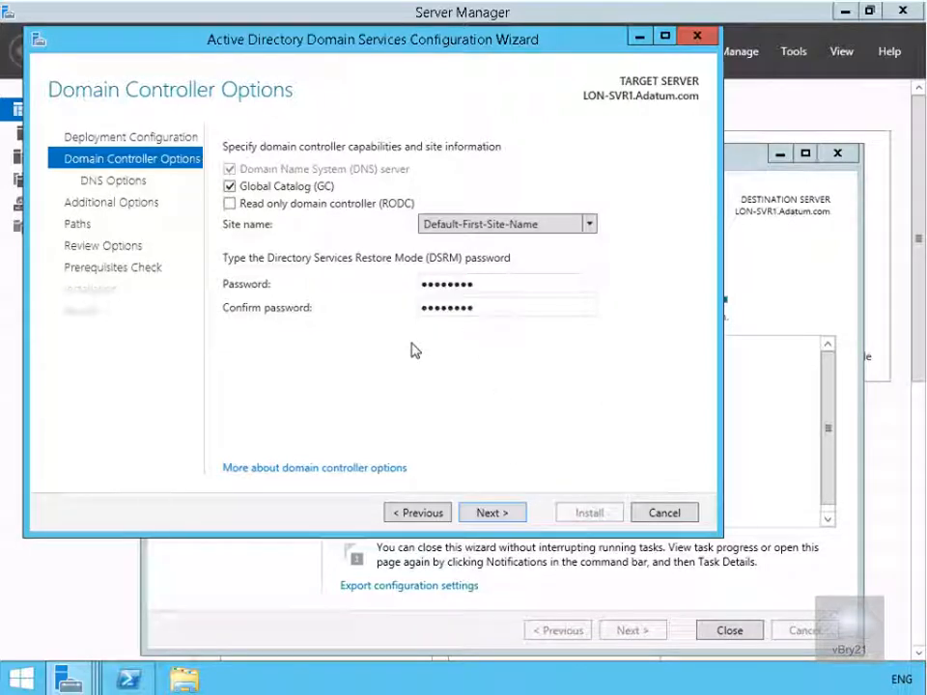
pyautogui.click(513, 515)
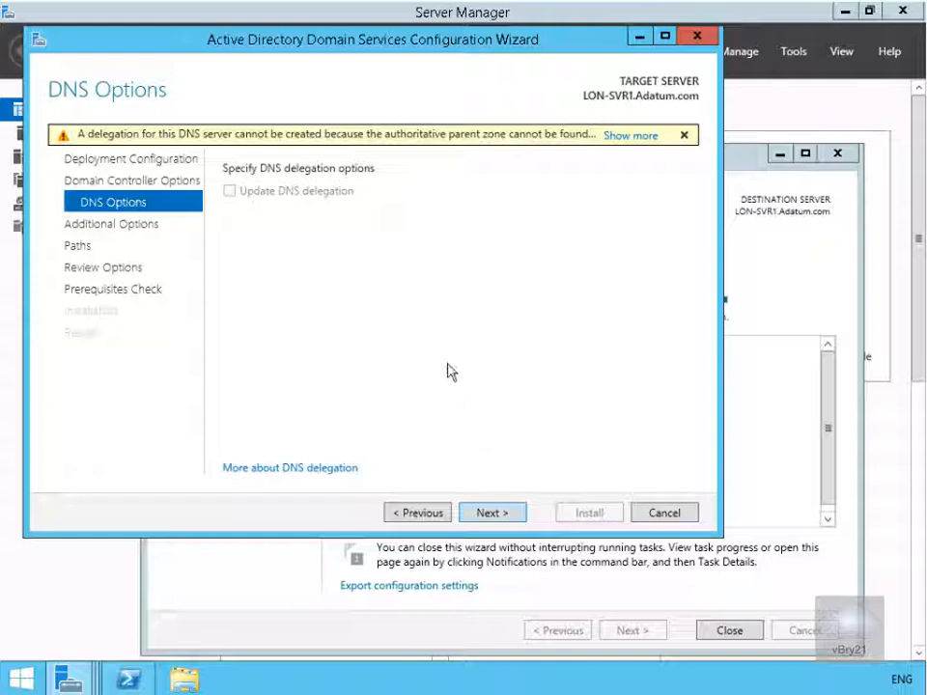
# Accept default DNS, replication source, database/log/SYSVOL paths, pass prerequisites, and install the domain controller
pyautogui.click(498, 511)
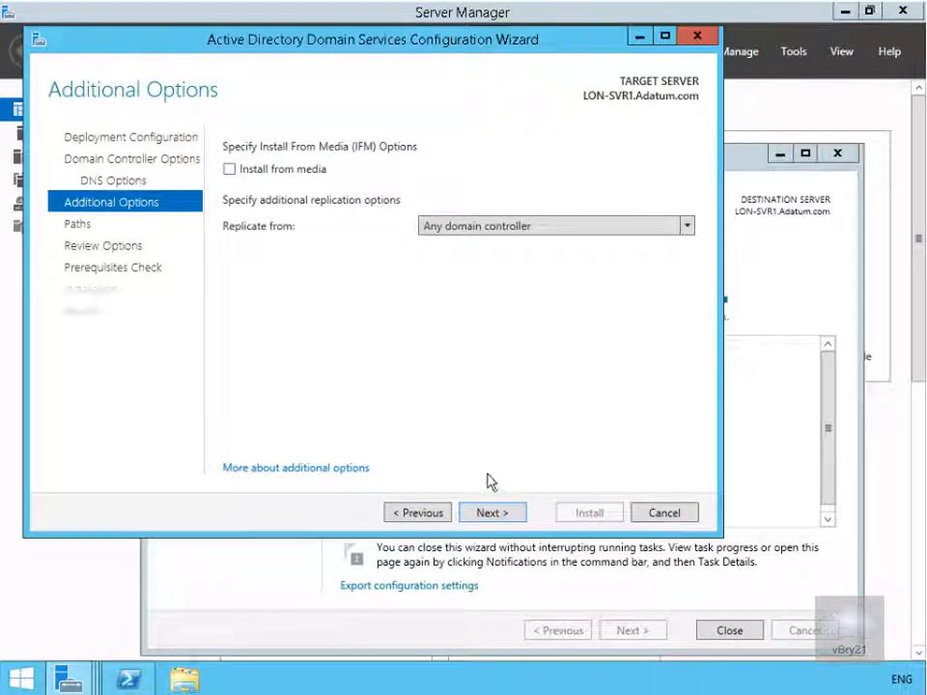
pyautogui.click(497, 513)
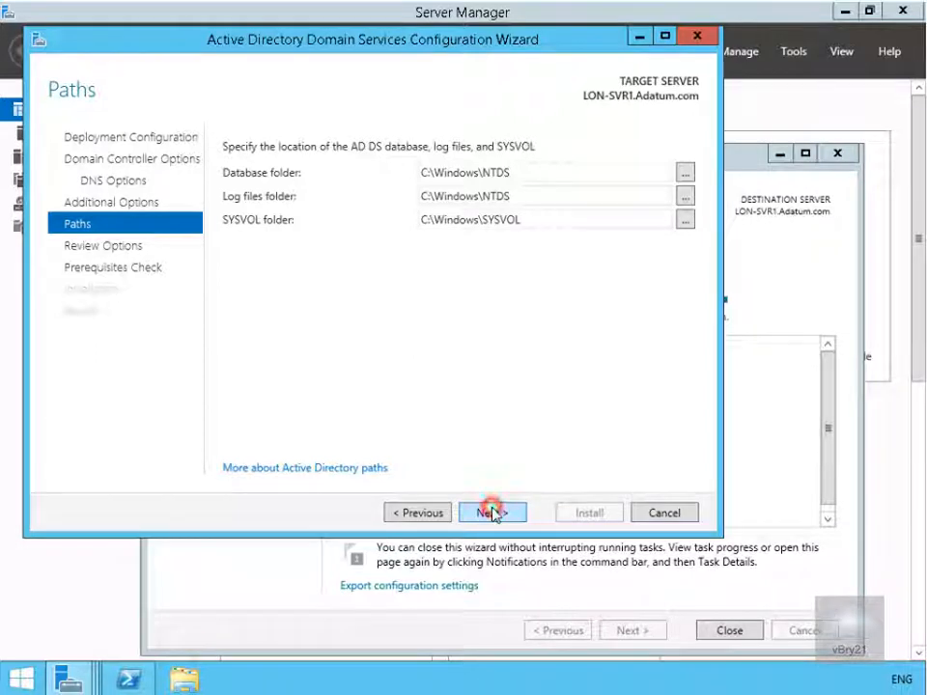
pyautogui.click(493, 512)
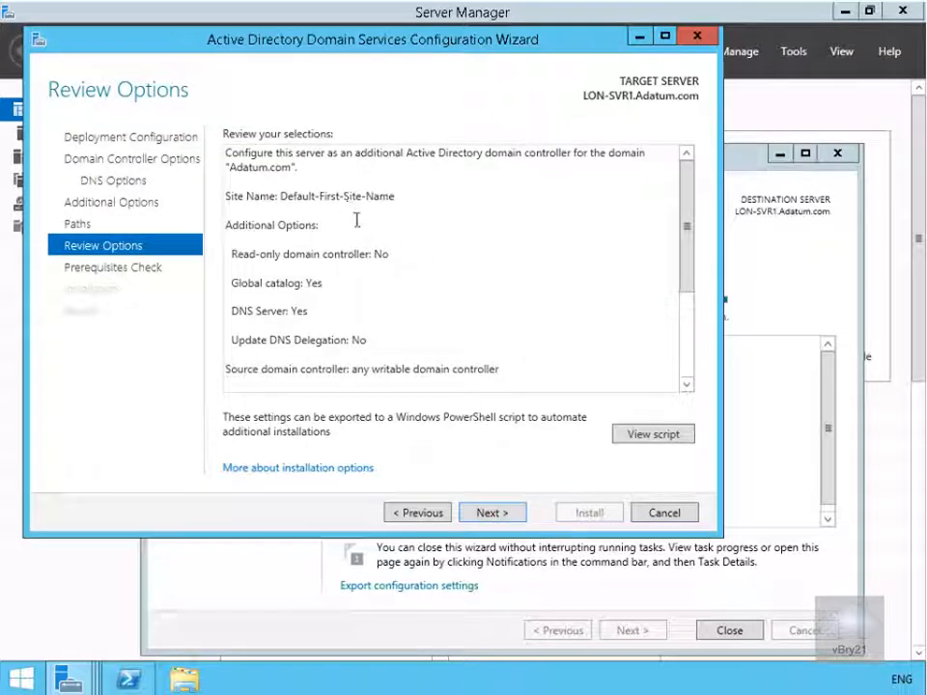
pyautogui.click(487, 513)
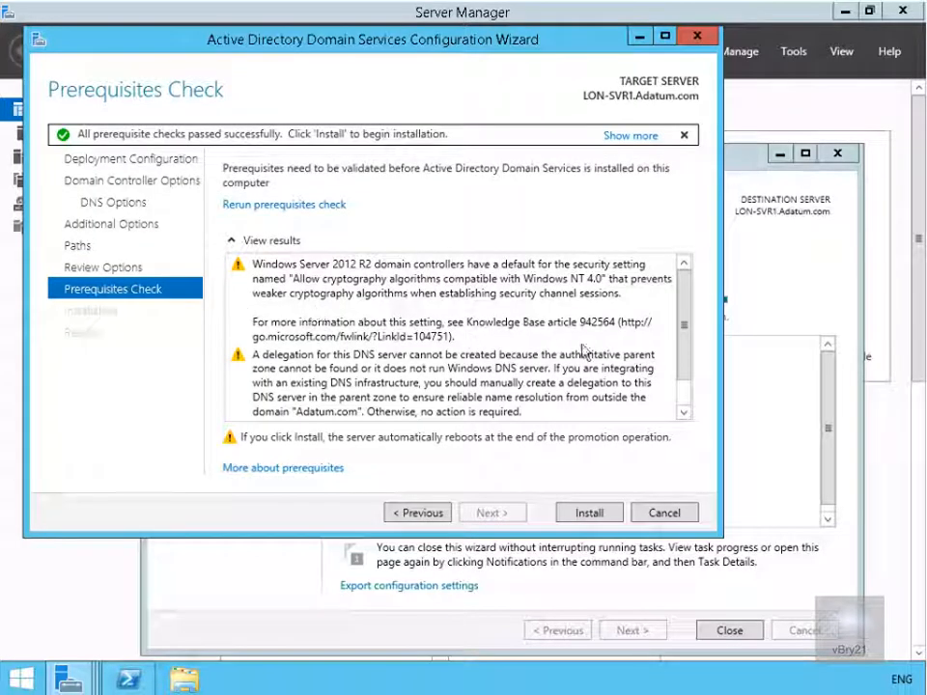
pyautogui.moveTo(684, 374); pyautogui.dragTo(679, 417)
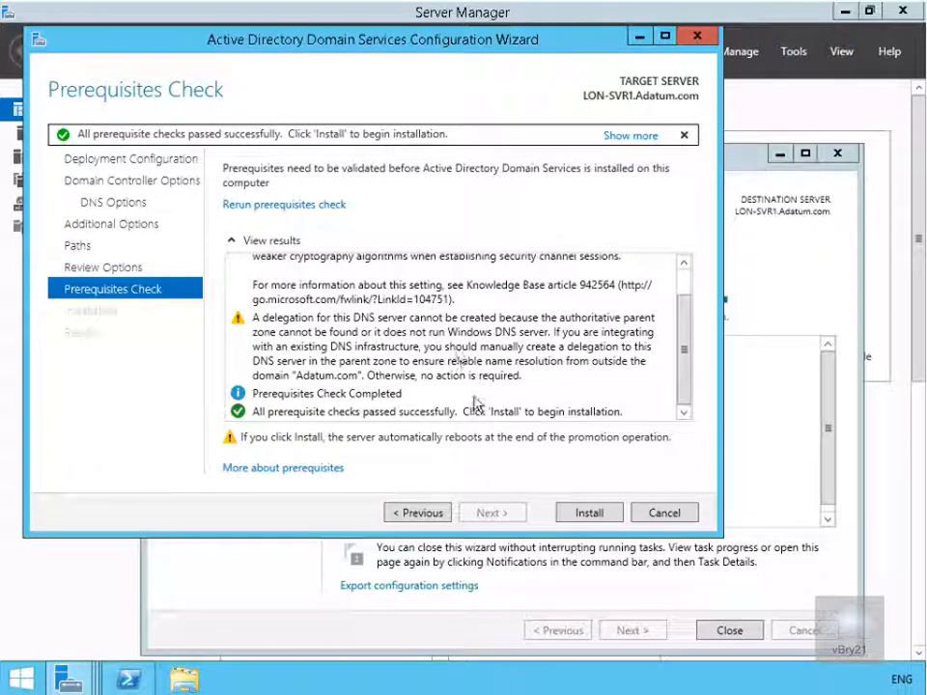
pyautogui.click(568, 517)
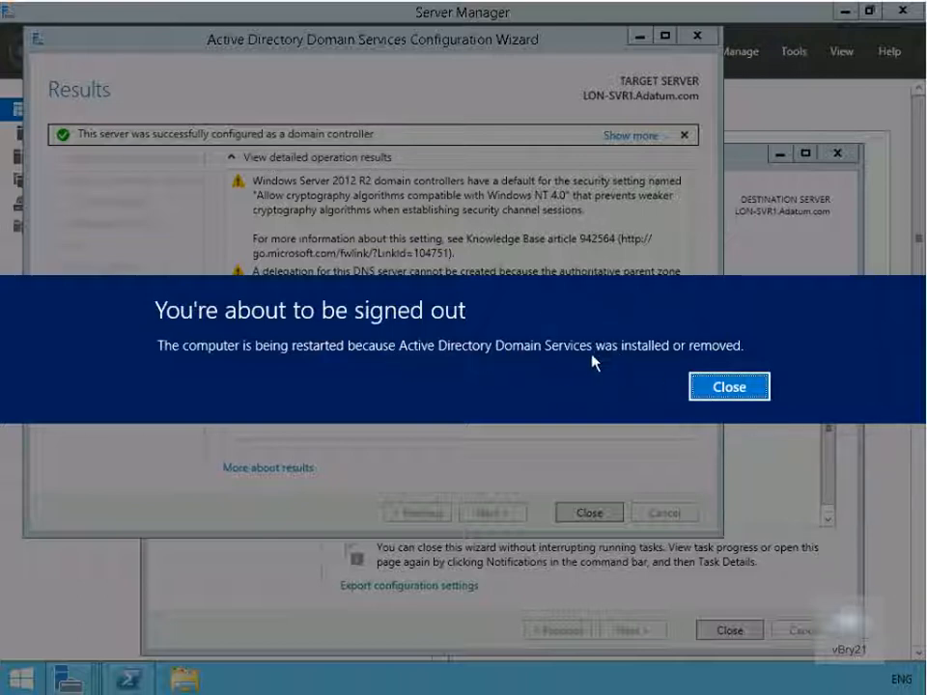
# Dismiss the sign-out notice and close the wizard so LON-SVR1 restarts
pyautogui.click(701, 386)
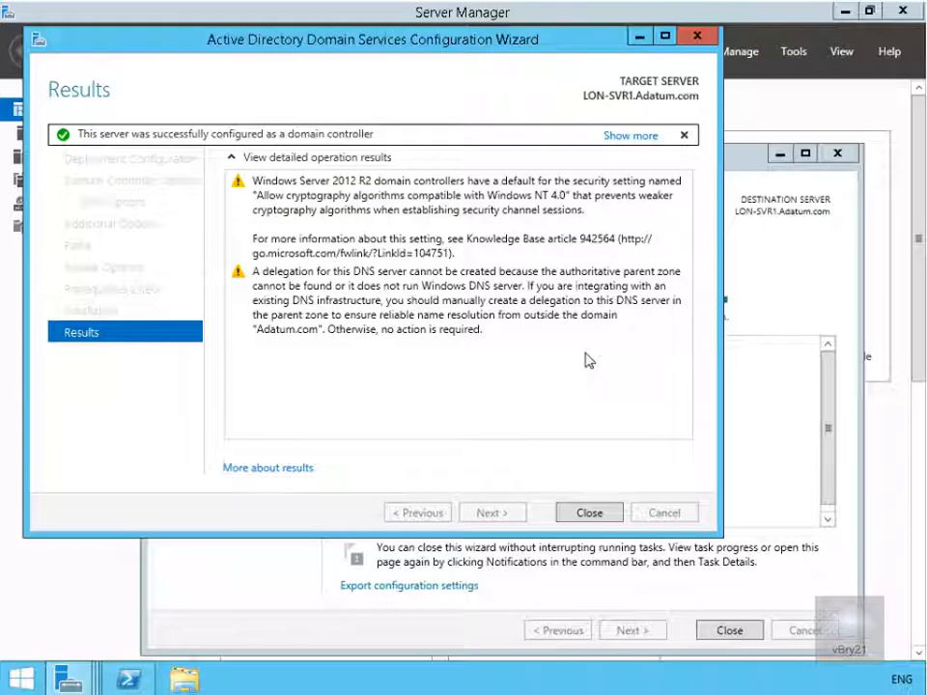
pyautogui.click(591, 513)
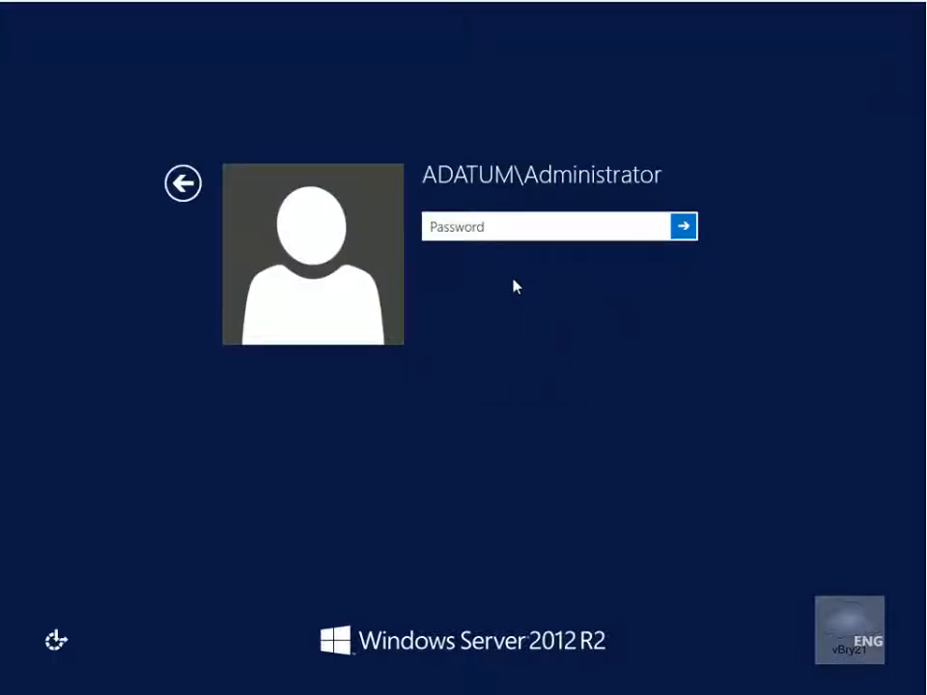
# Sign in again with the domain administrator's password
pyautogui.click(500, 226)
pyautogui.write('Pa$')
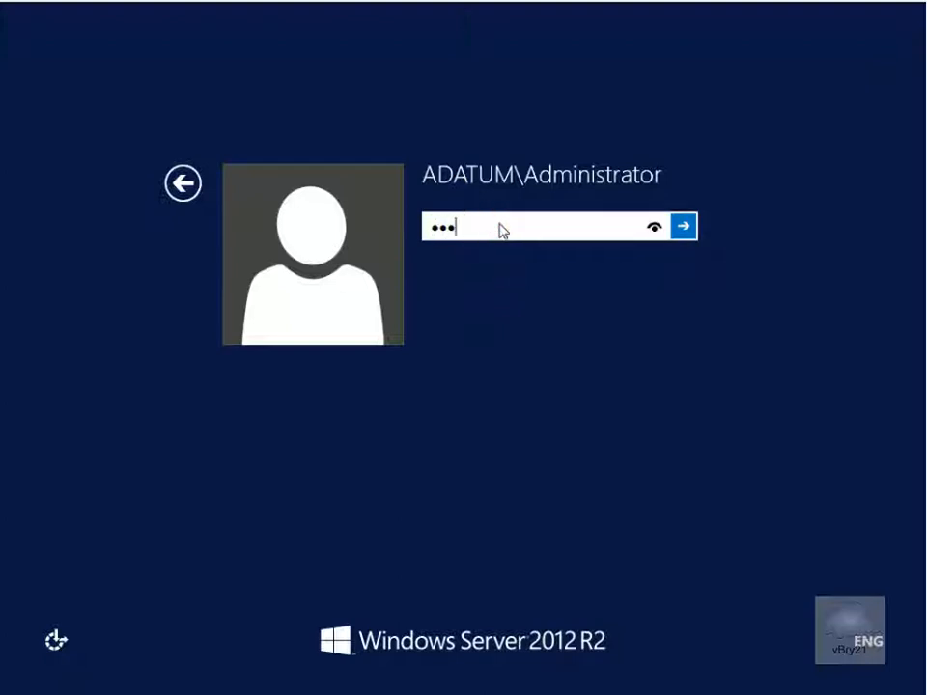
pyautogui.write('$w0rd')
pyautogui.press('Return')
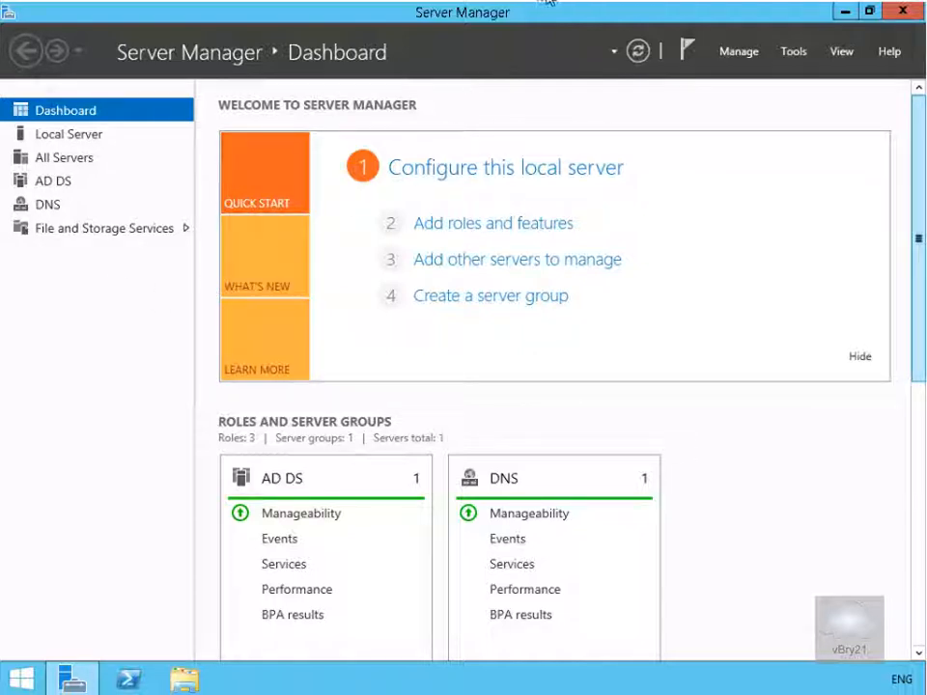
# Open the Tools menu from the dashboard now listing the AD DS and DNS roles
pyautogui.click(793, 55)
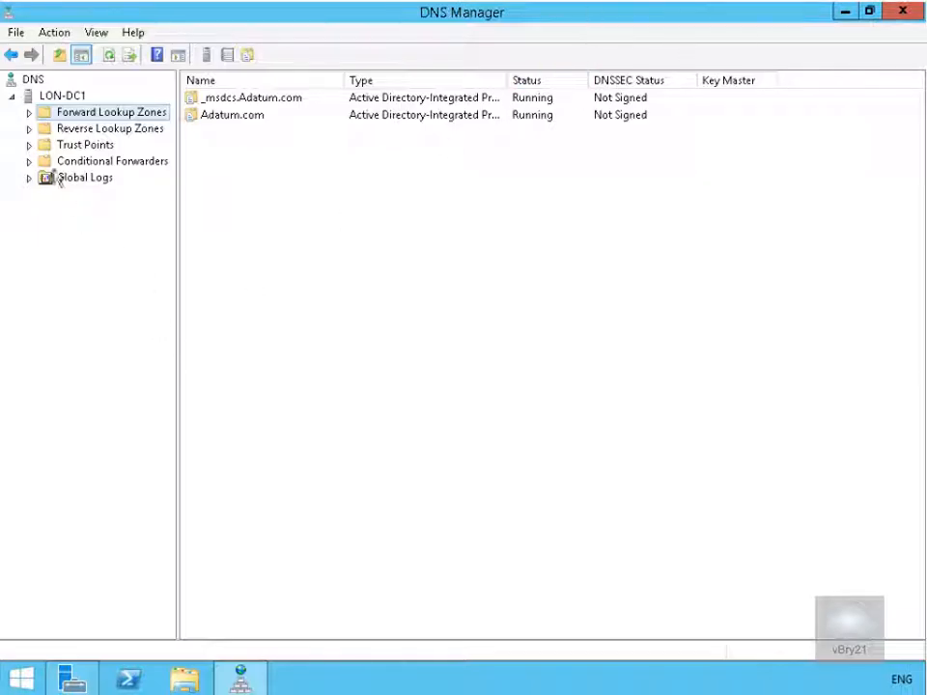
# Create a new AD-integrated primary forward lookup zone replicated to all DNS servers in Adatum.com
pyautogui.click(29, 114)
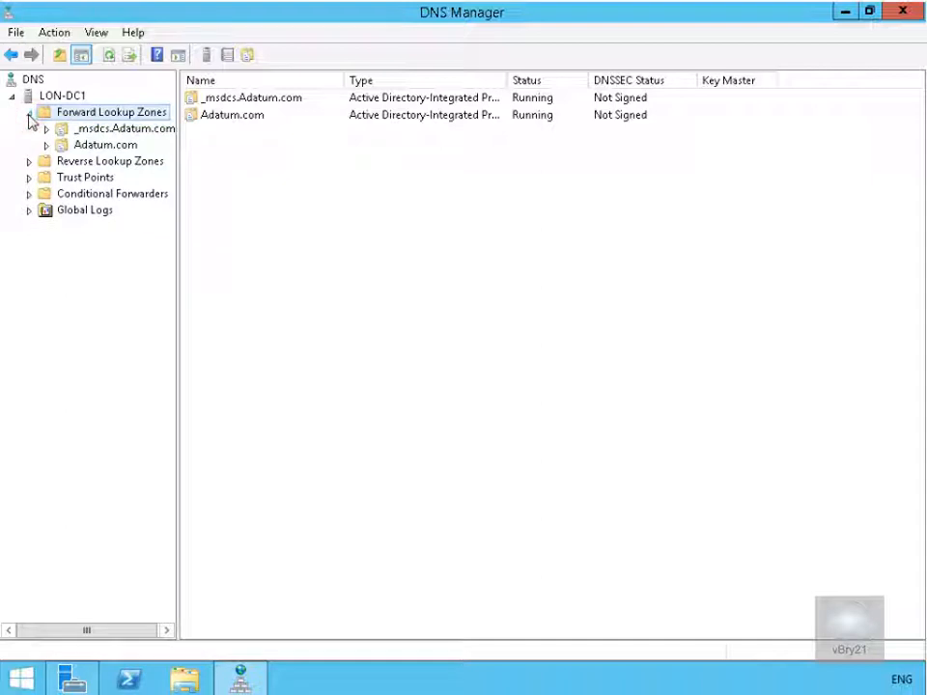
pyautogui.rightClick(56, 115)
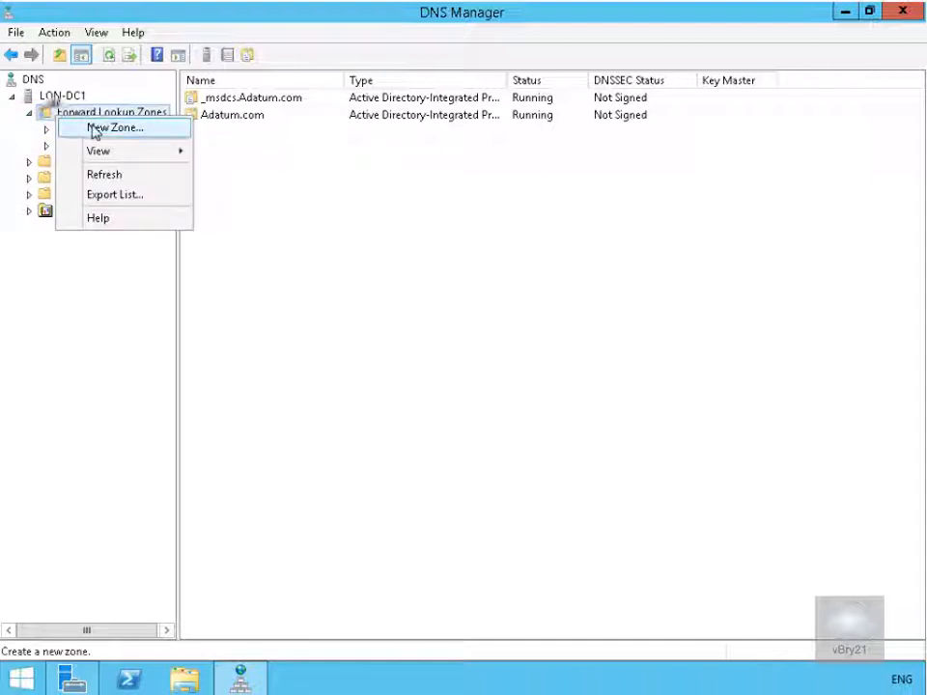
pyautogui.click(92, 129)
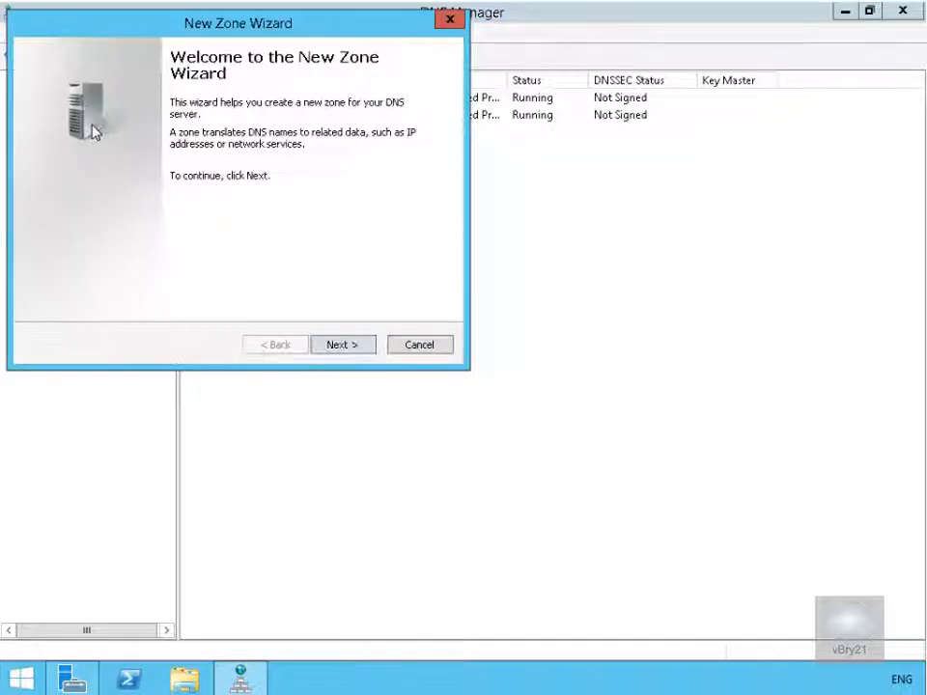
pyautogui.click(328, 347)
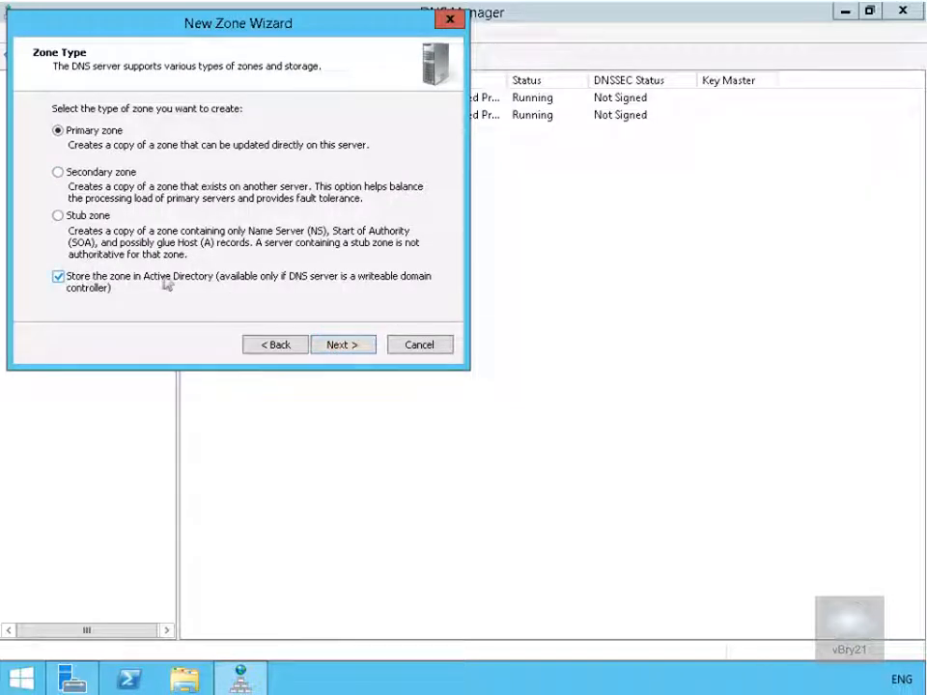
pyautogui.click(344, 352)
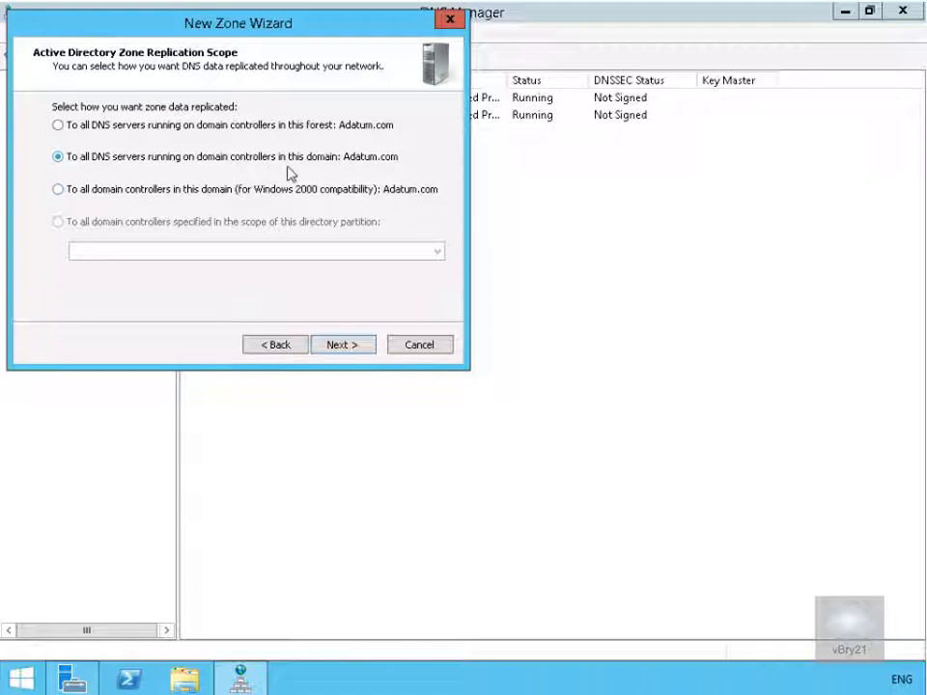
pyautogui.click(341, 346)
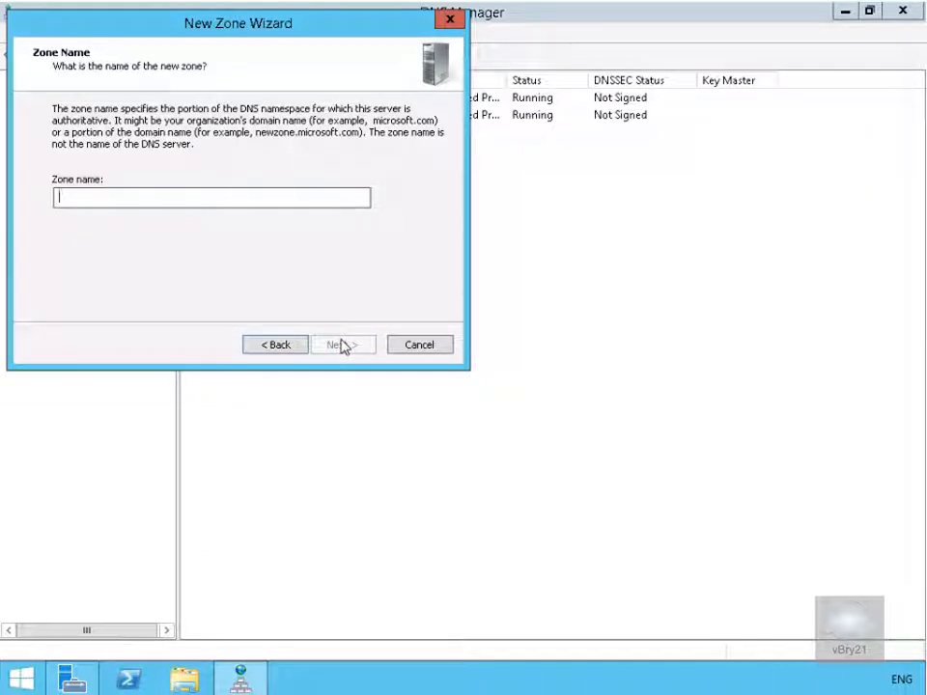
# Name the zone Contoso.com, keep secure-only dynamic updates, and finish the wizard
pyautogui.write('Contoso.com')
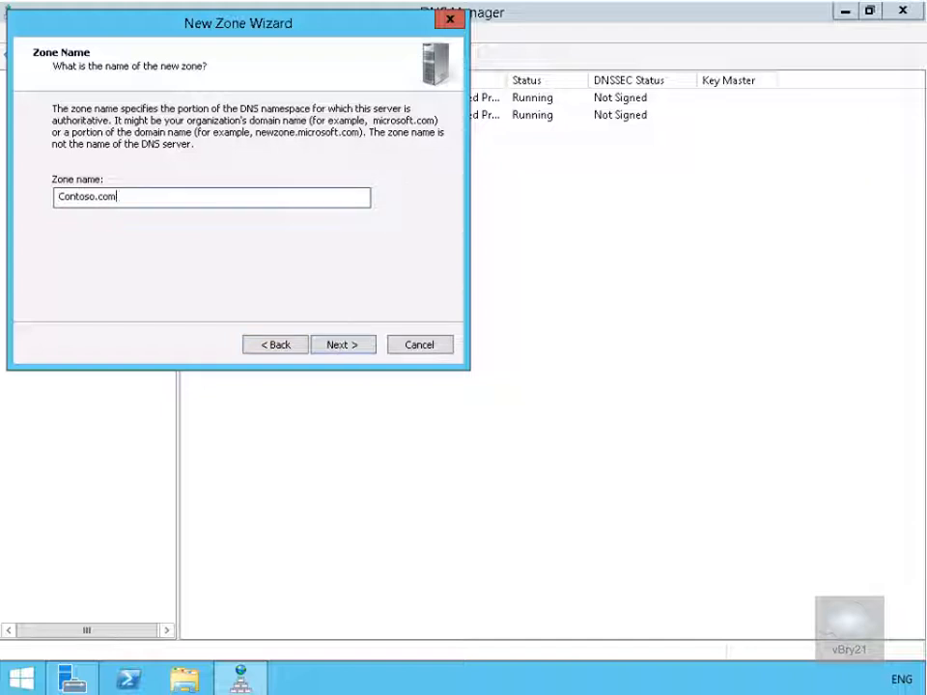
pyautogui.click(343, 346)
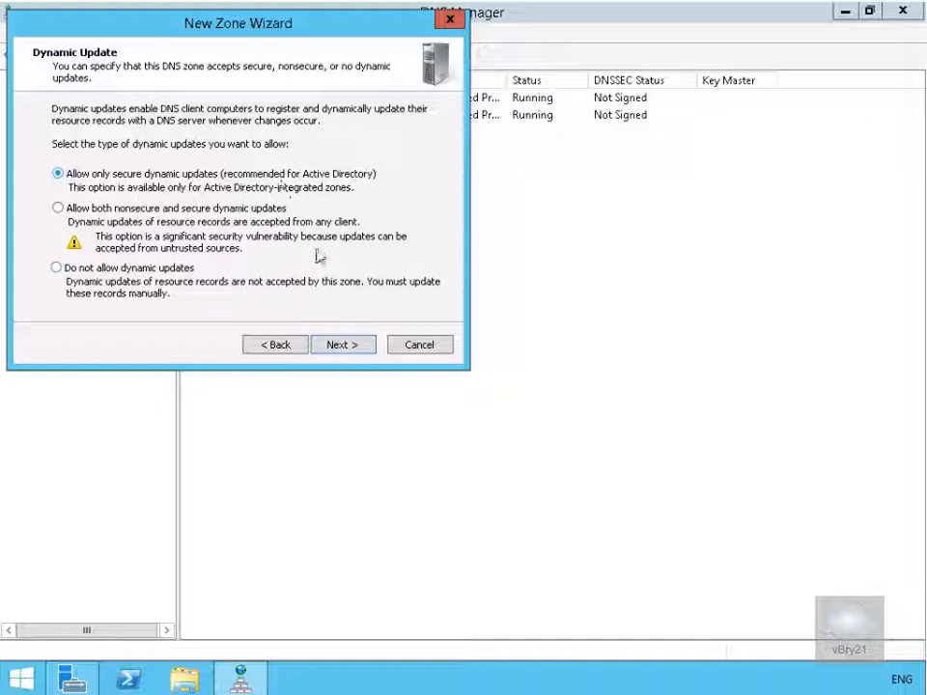
pyautogui.click(345, 350)
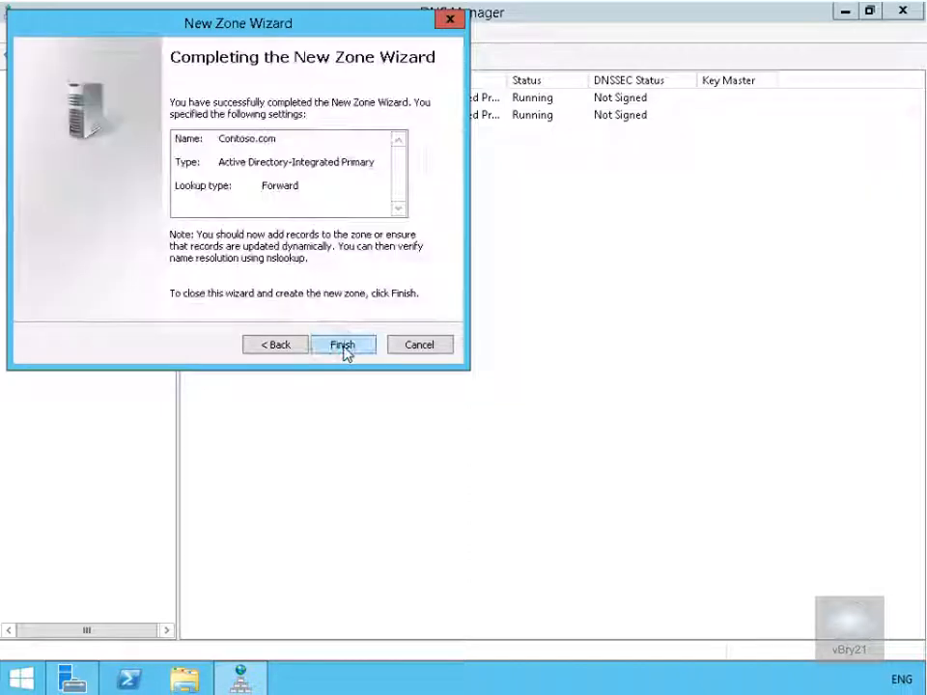
pyautogui.click(343, 348)
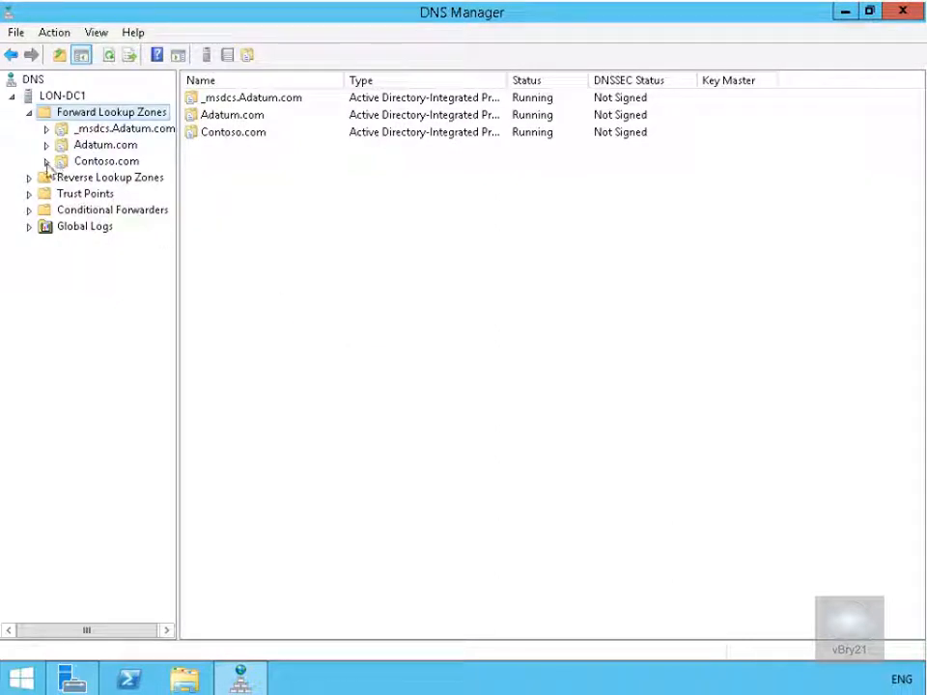
# Add a www A record with IP 172.16.0.100 to Contoso.com and close the dialog
pyautogui.click(44, 164)
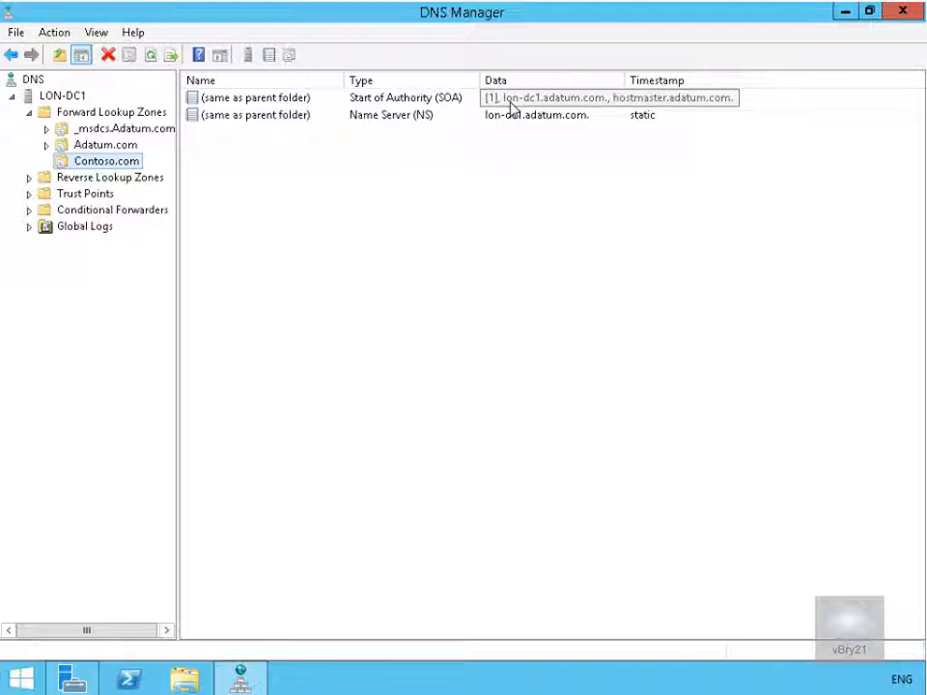
pyautogui.rightClick(137, 162)
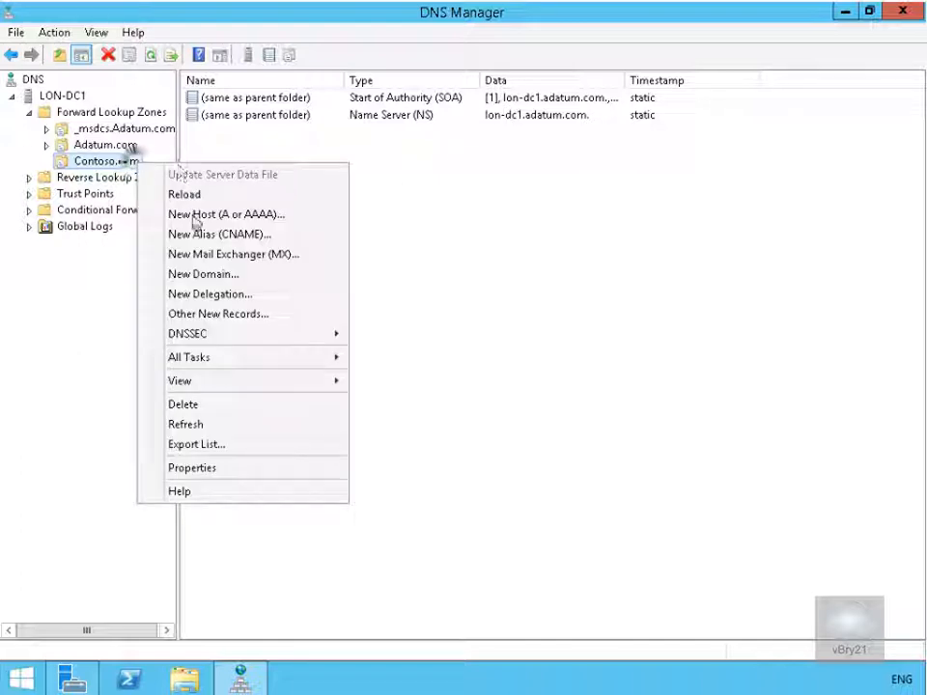
pyautogui.click(191, 215)
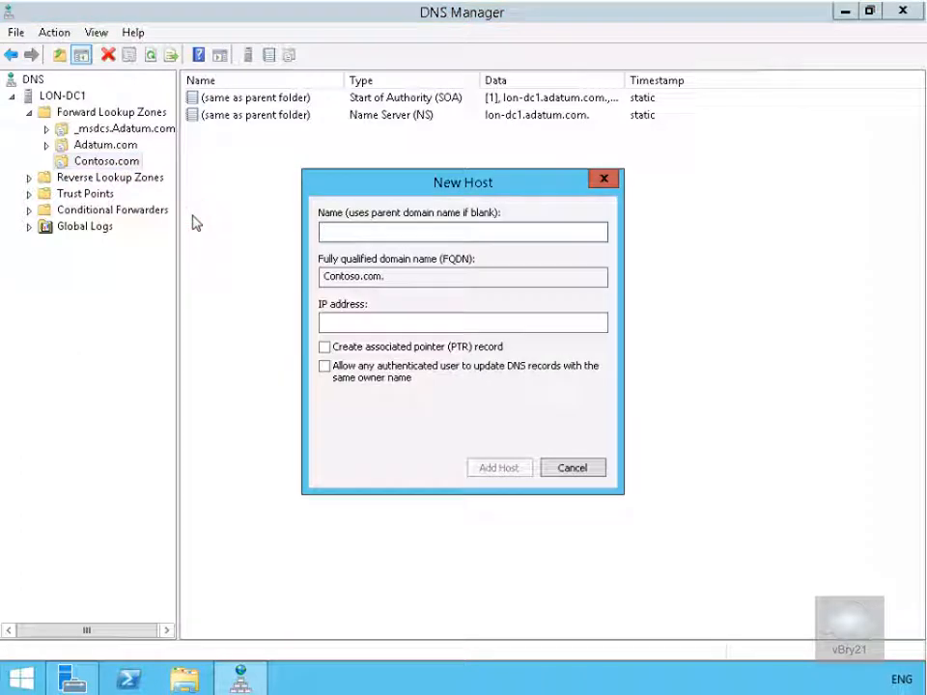
pyautogui.write('www')
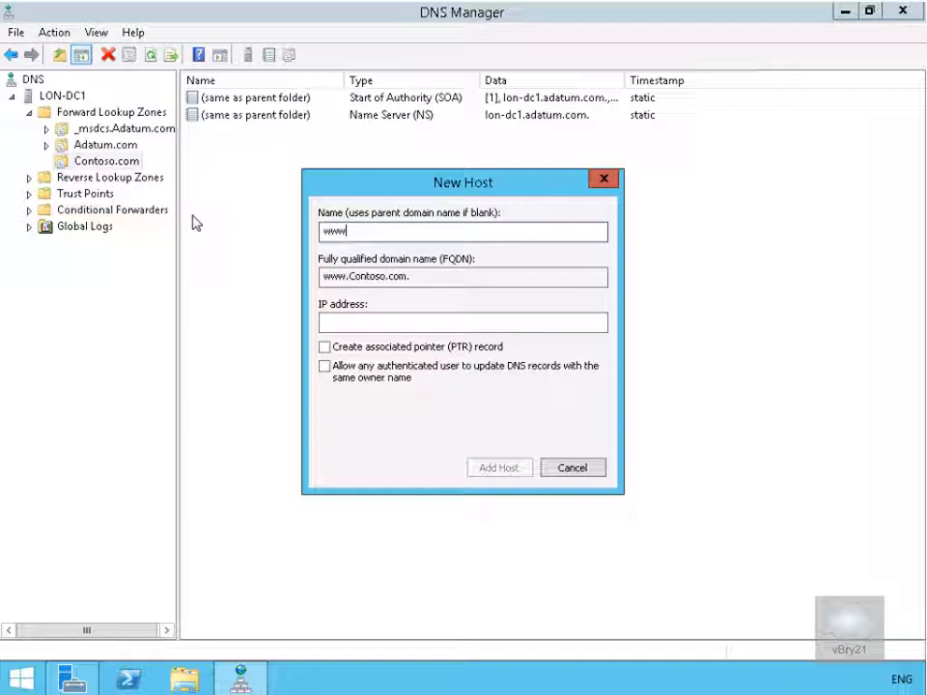
pyautogui.click(336, 331)
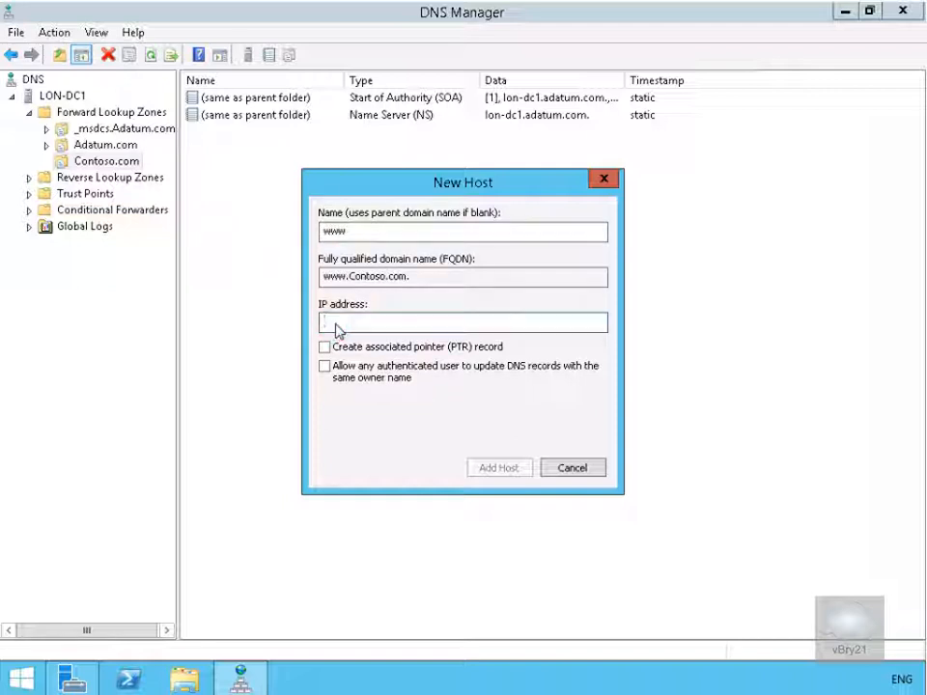
pyautogui.write('172.16.0.100')
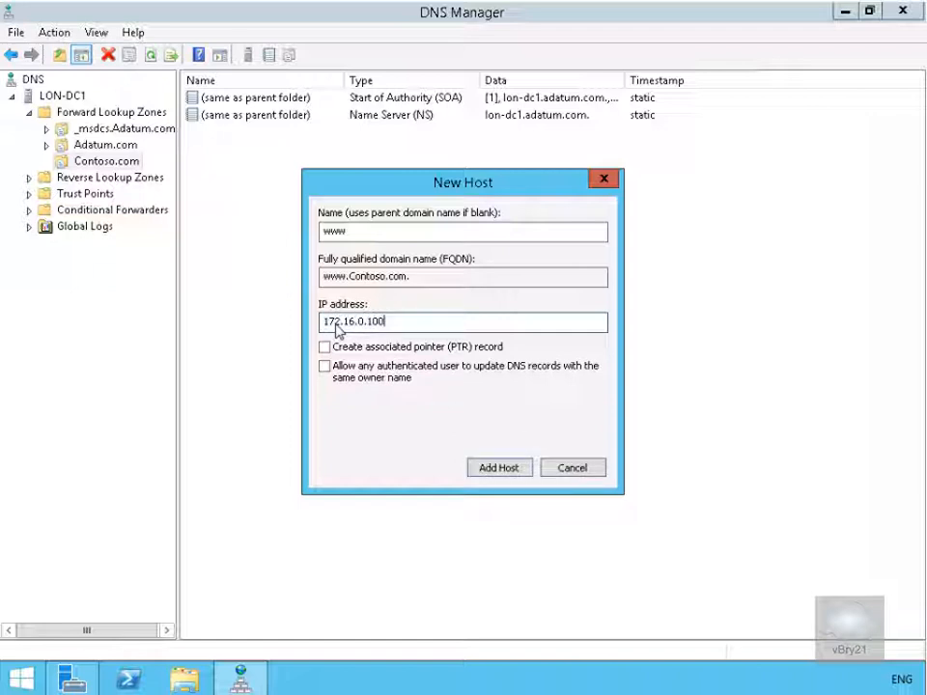
pyautogui.click(502, 471)
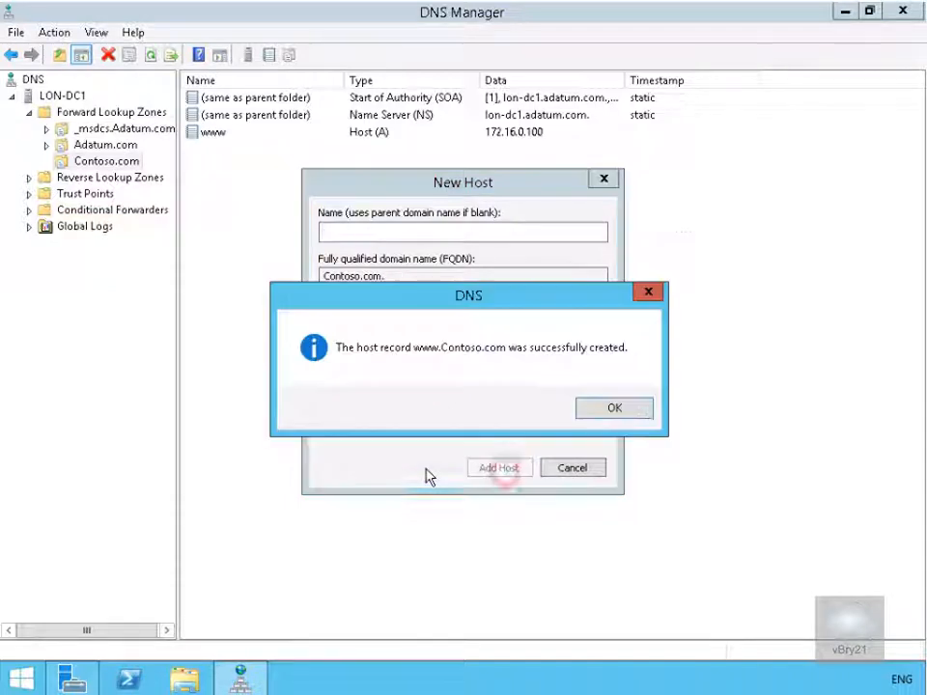
pyautogui.click(616, 408)
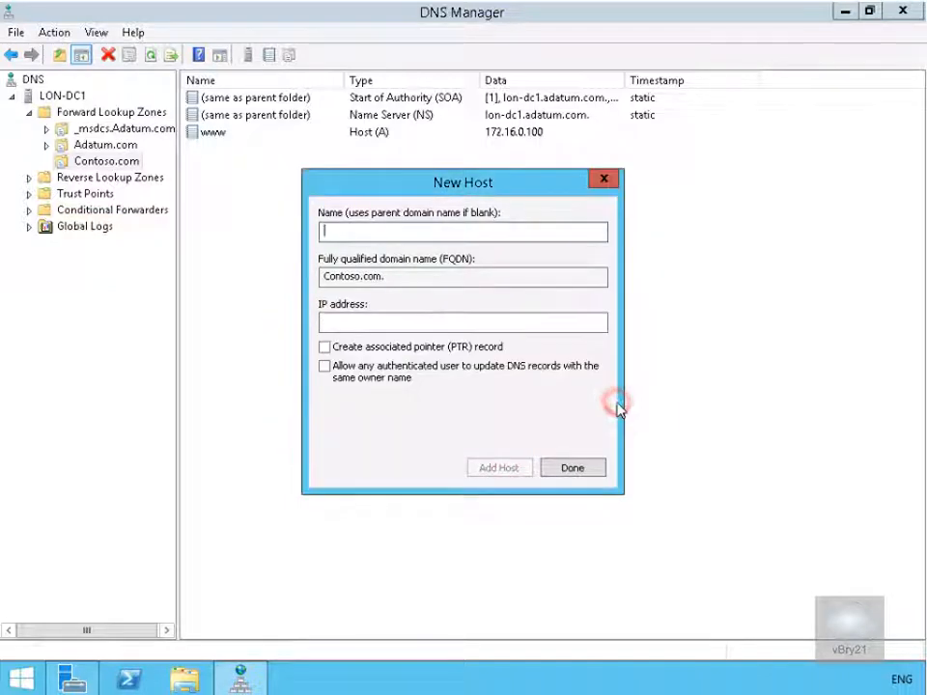
pyautogui.click(573, 470)
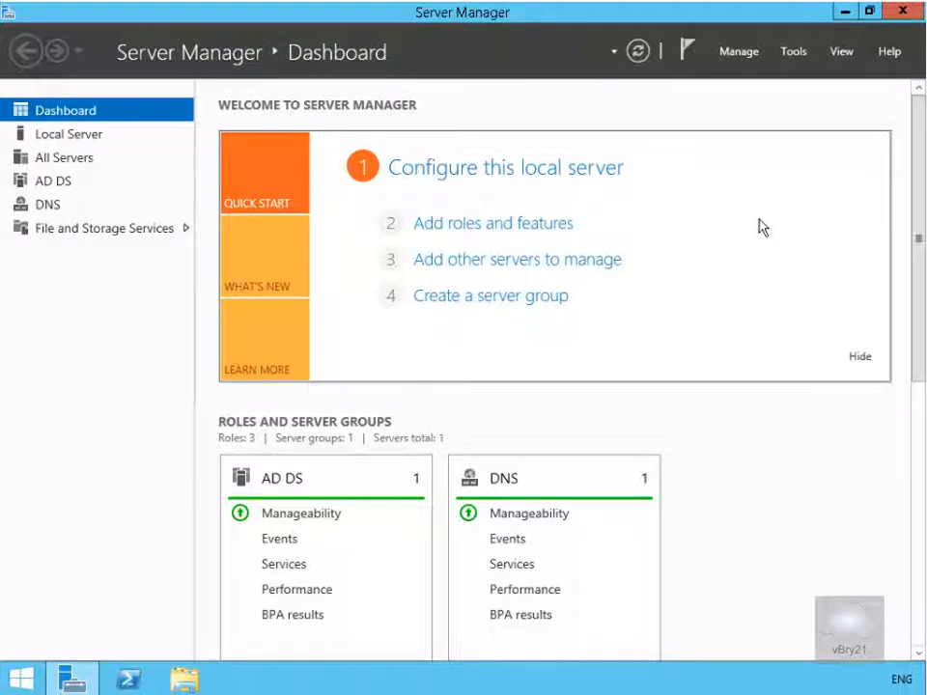
# Open Server Manager's Tools menu listing the administrative tools
pyautogui.click(793, 56)
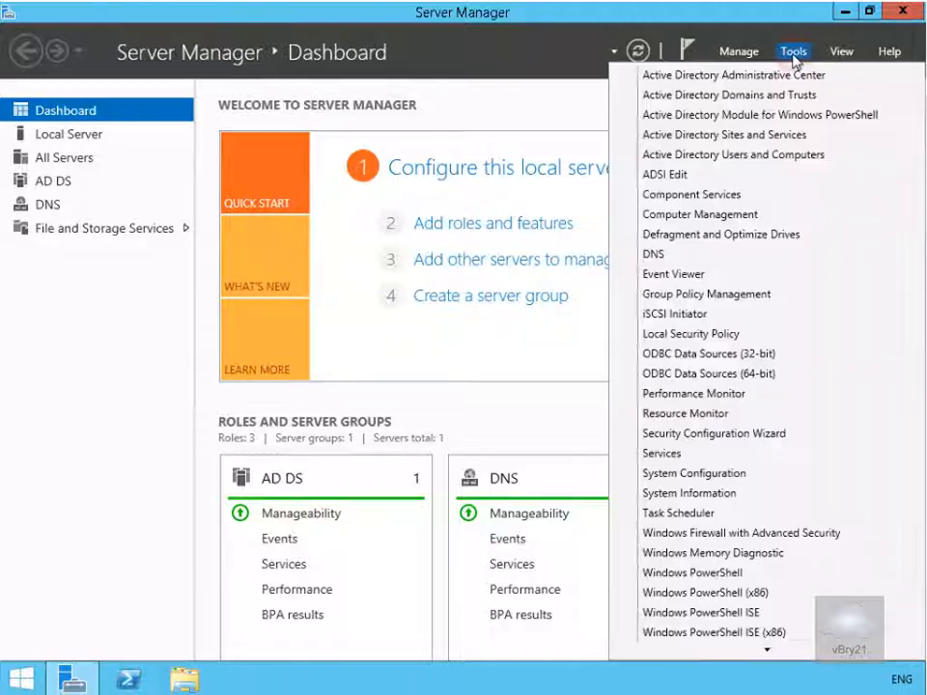
# Open DNS on LON-SVR1 and show replicated Contoso.com records, including name servers lon-dc1 and lon-svr1
pyautogui.click(663, 254)
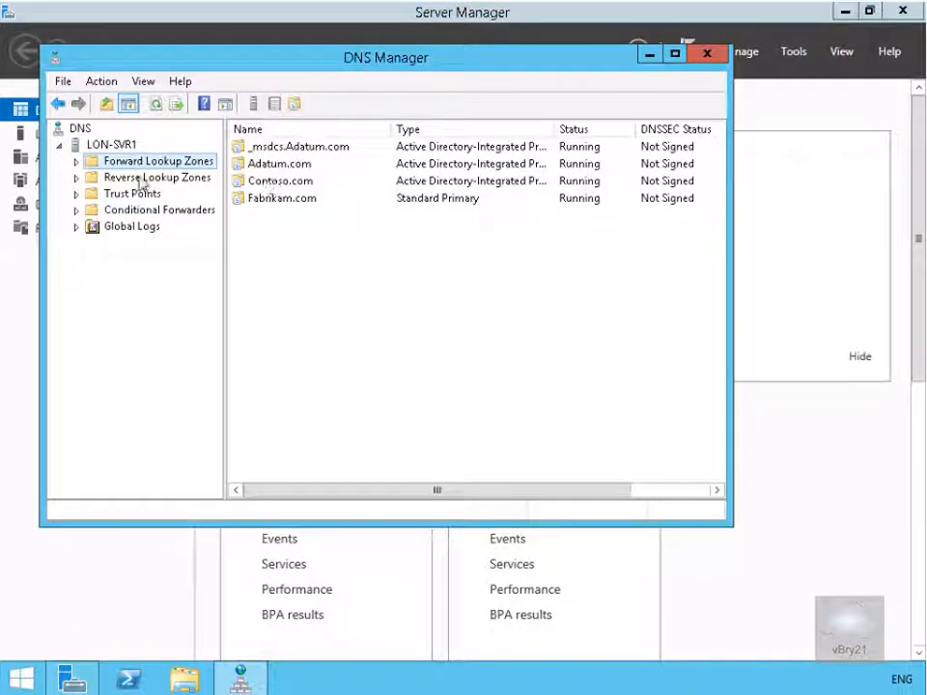
pyautogui.click(77, 164)
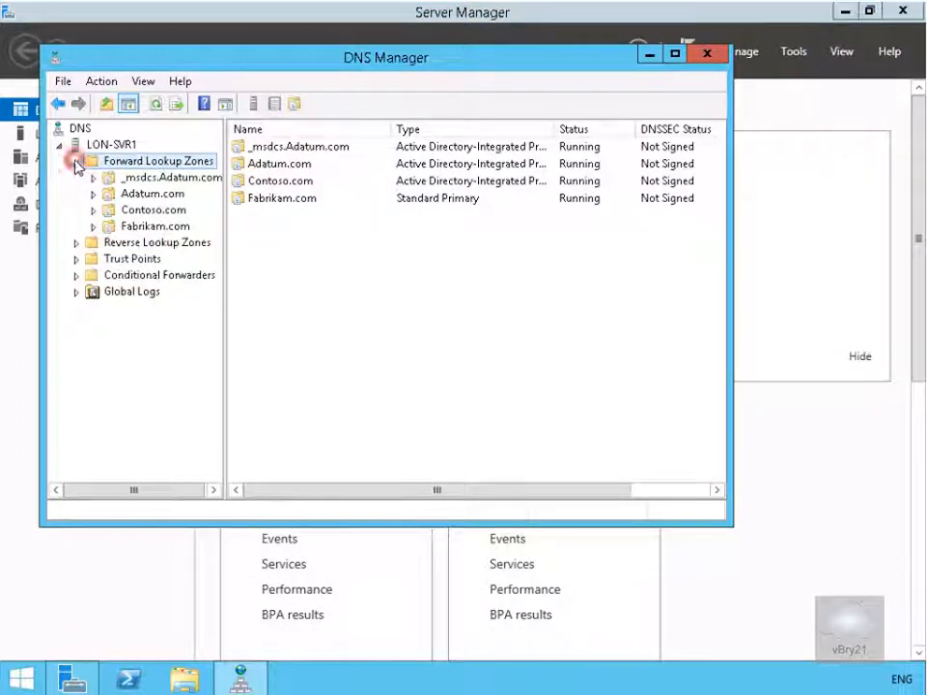
pyautogui.click(152, 211)
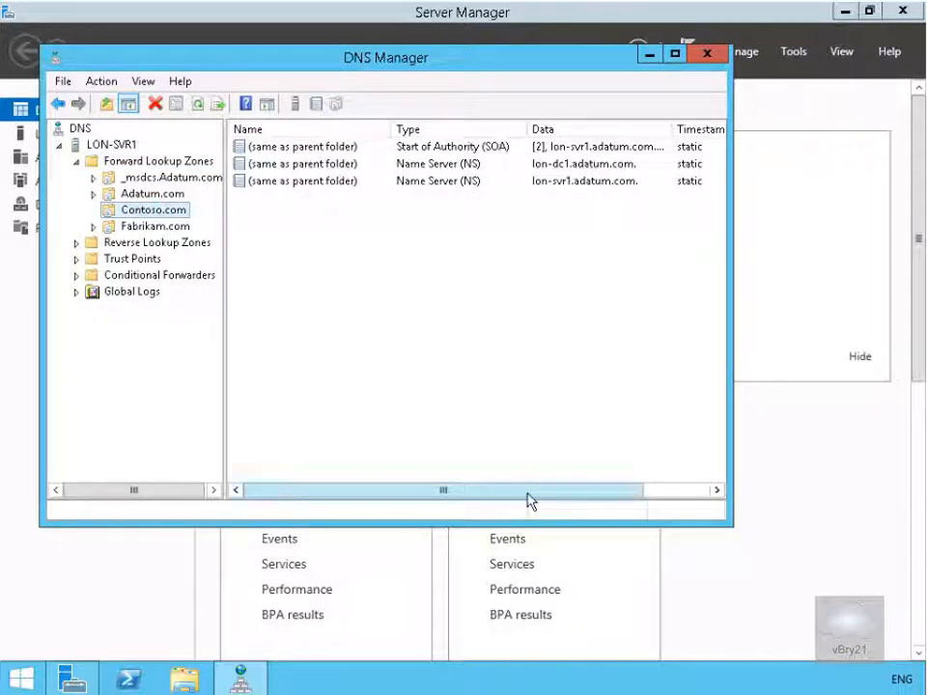
pyautogui.moveTo(527, 490); pyautogui.dragTo(476, 492)
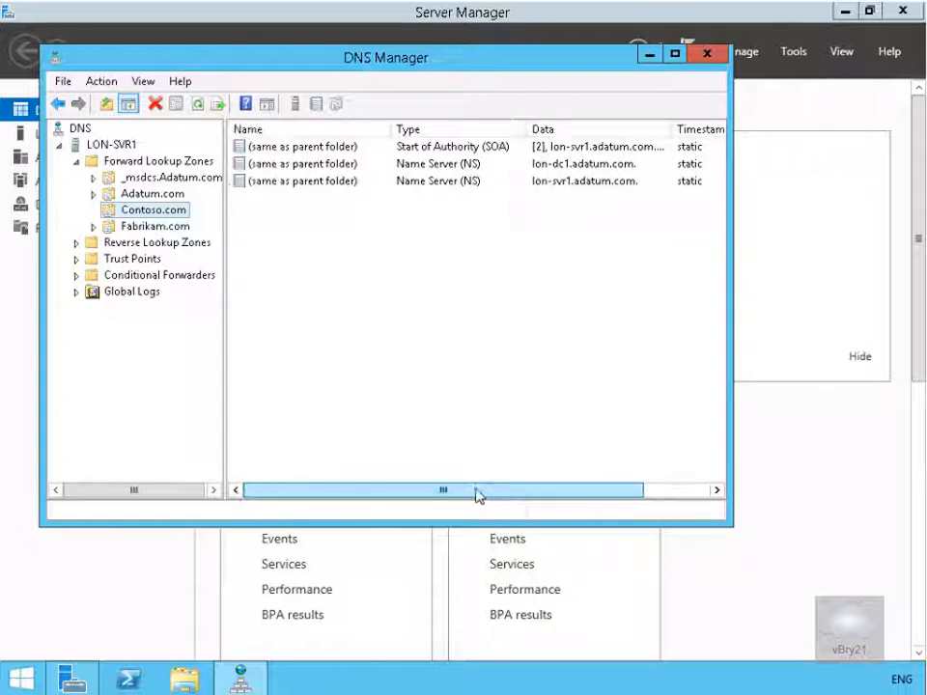